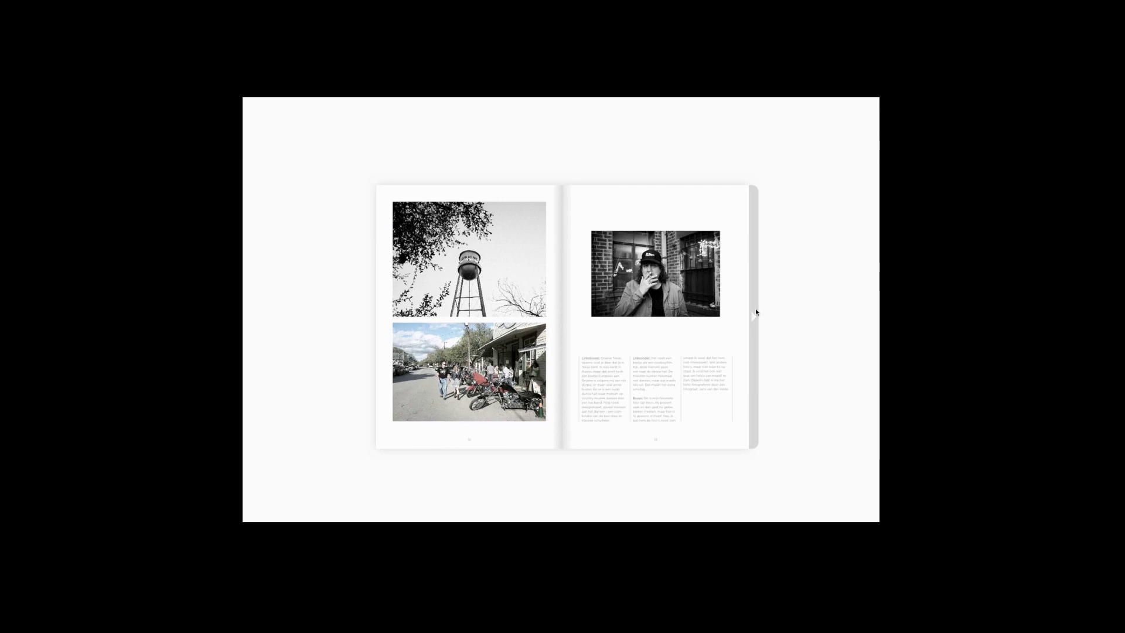
left_click(756, 312)
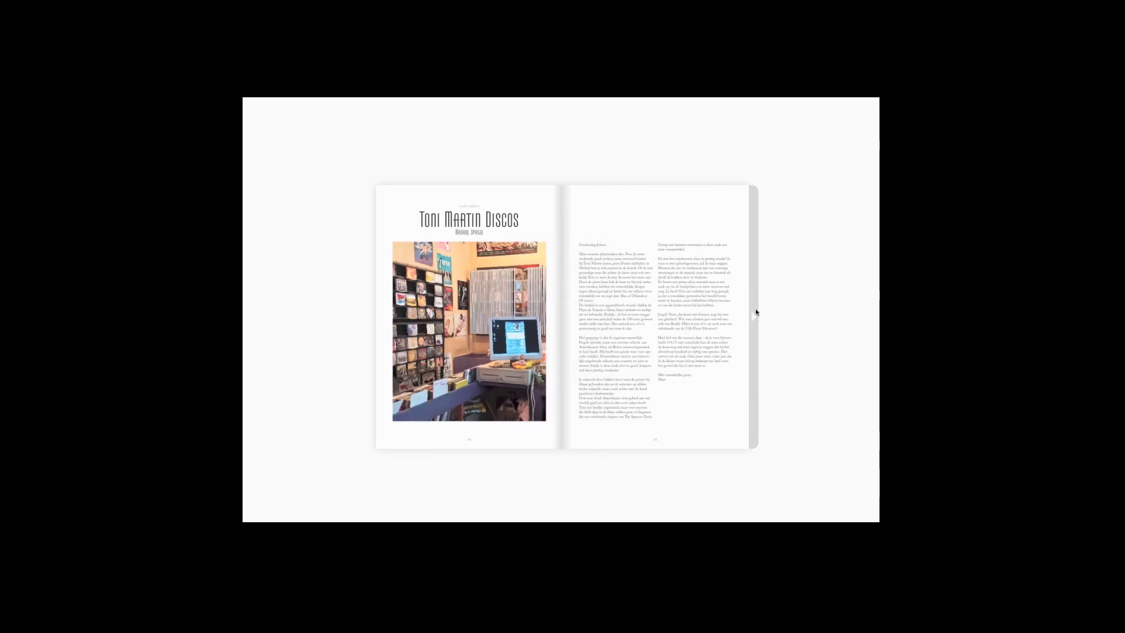
left_click(756, 311)
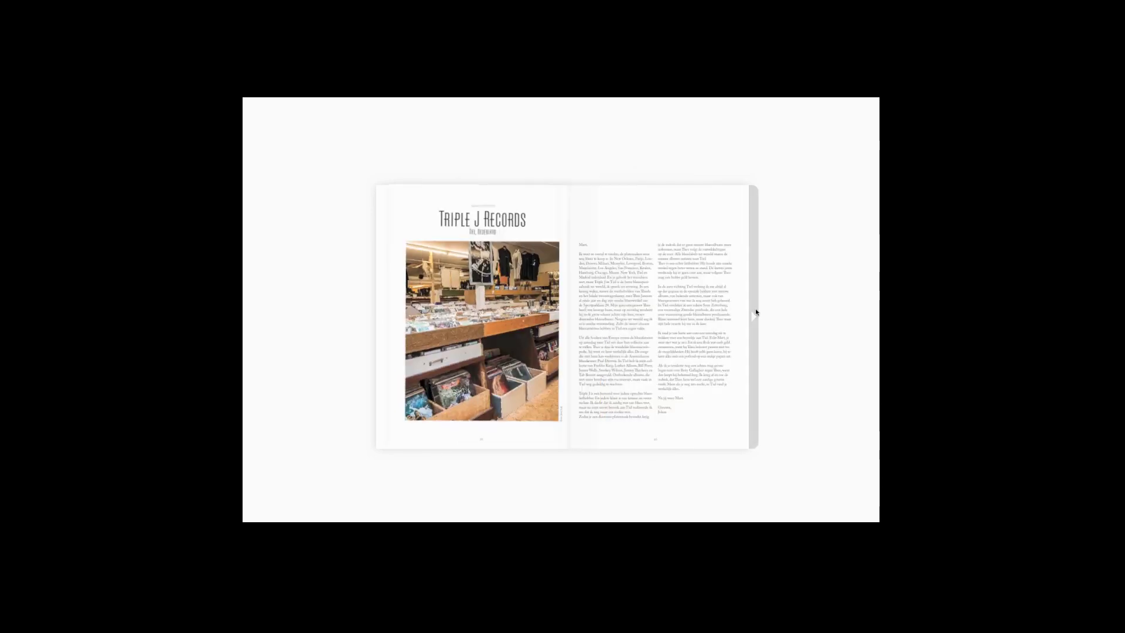